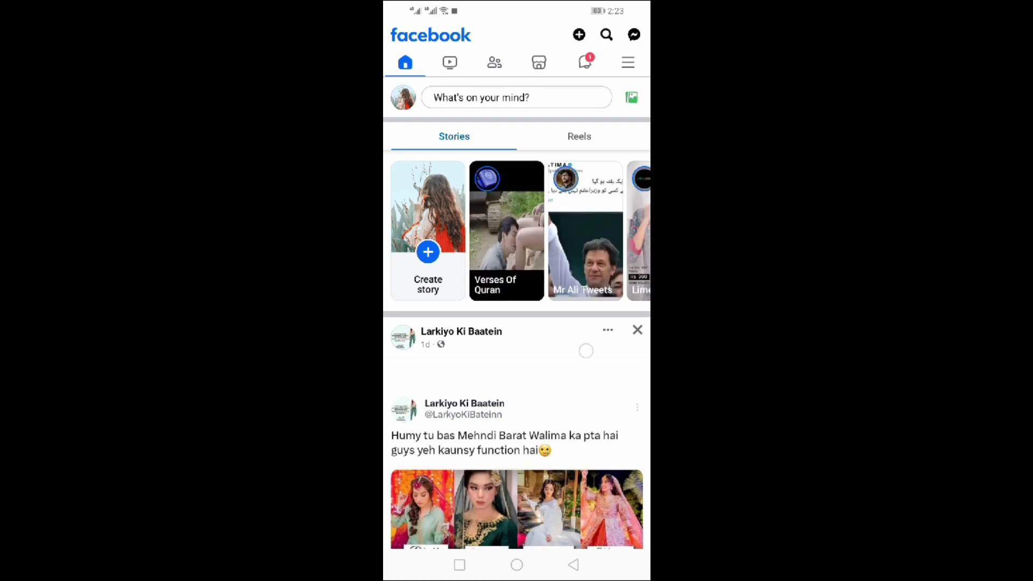
scroll(517, 324, down, 5)
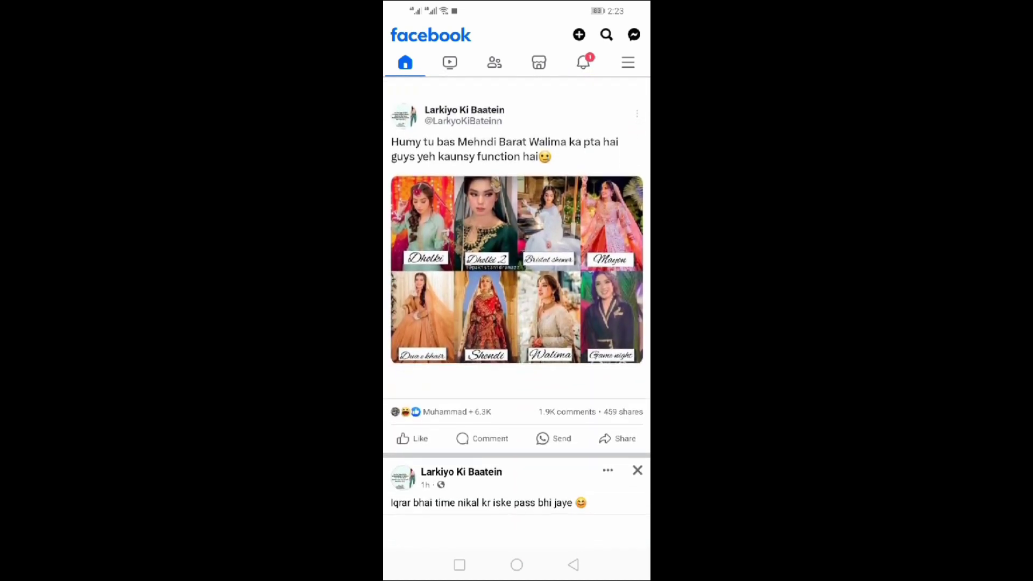
scroll(516, 322, down, 2)
scroll(588, 435, up, 2)
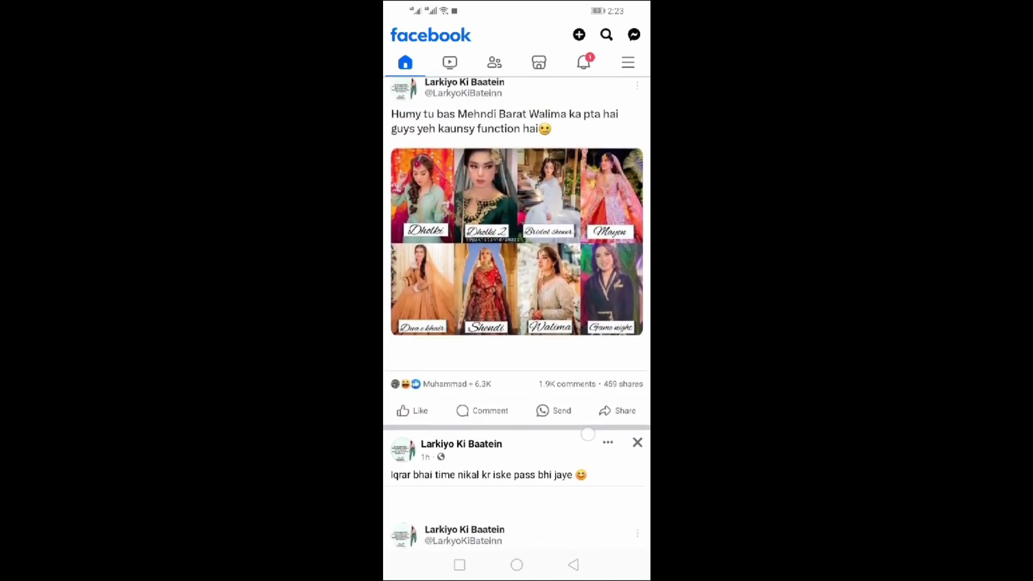
scroll(588, 434, down, 10)
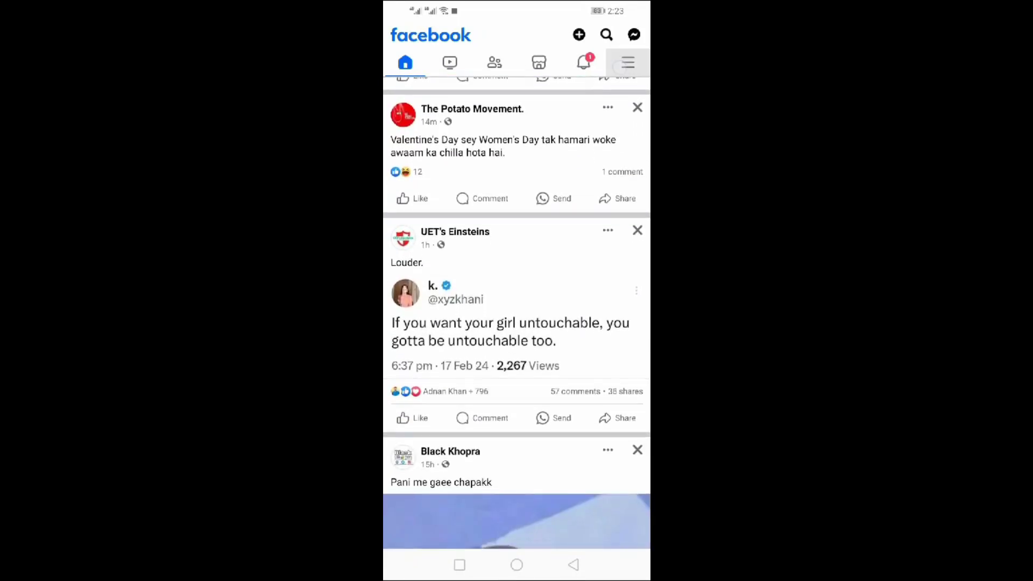
- Go from the Facebook menu and settings into the Meta Accounts Center
click(628, 62)
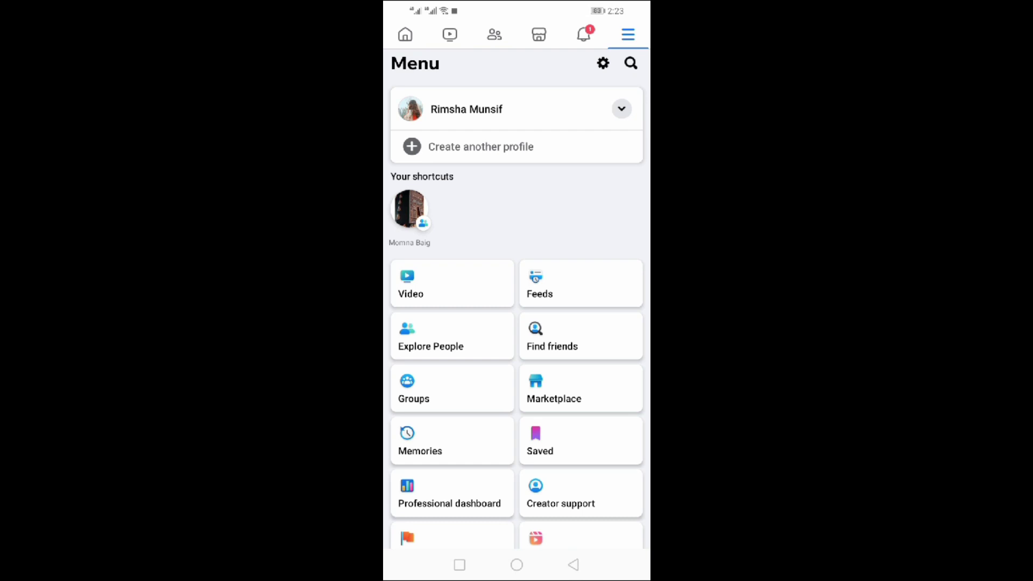
click(603, 63)
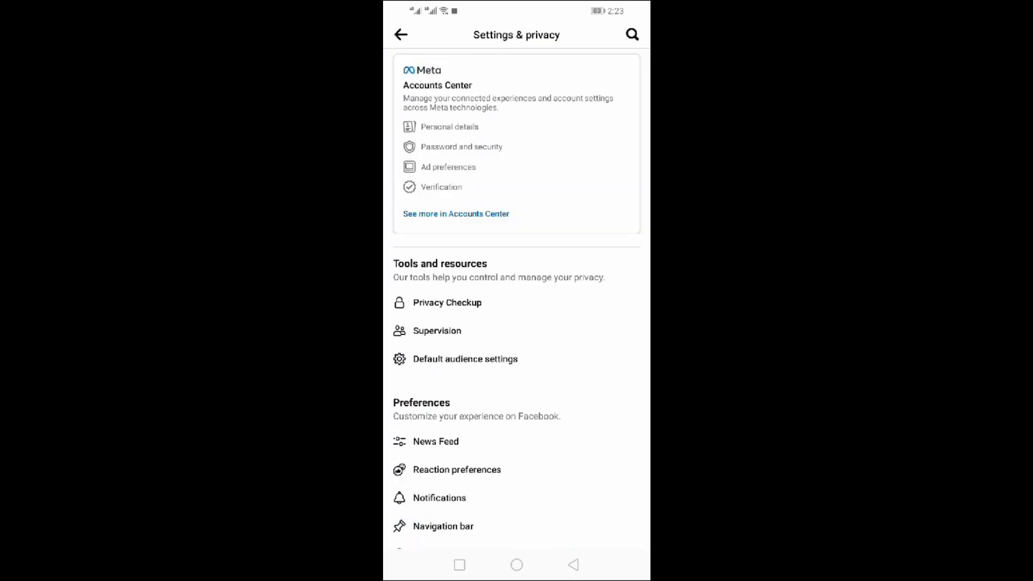
click(583, 91)
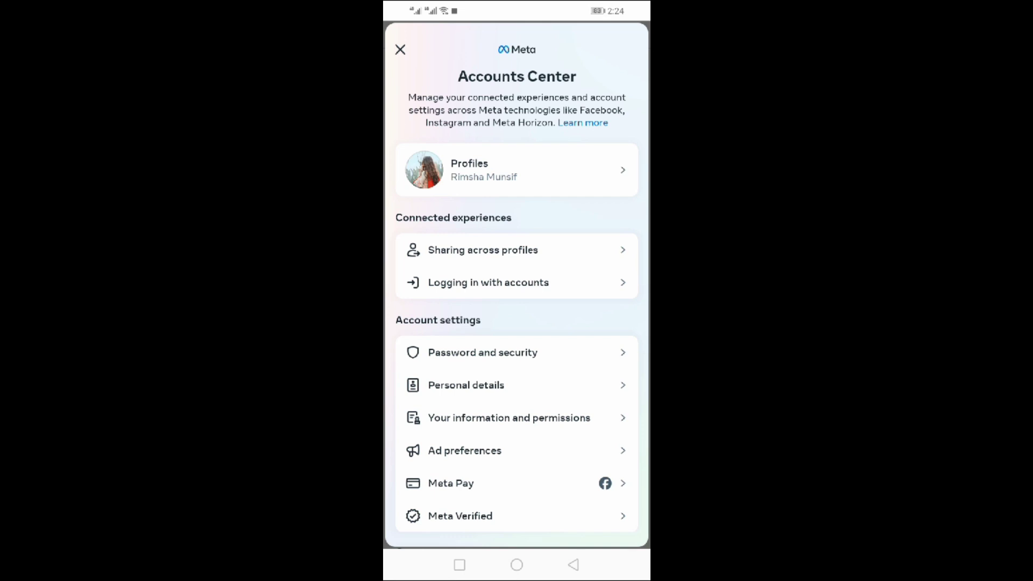
click(545, 173)
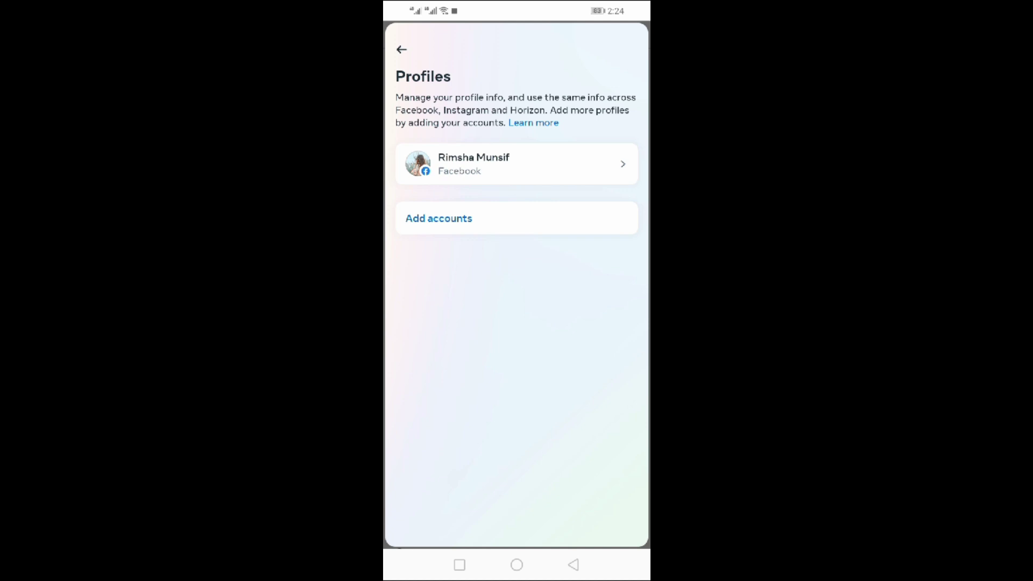
click(541, 165)
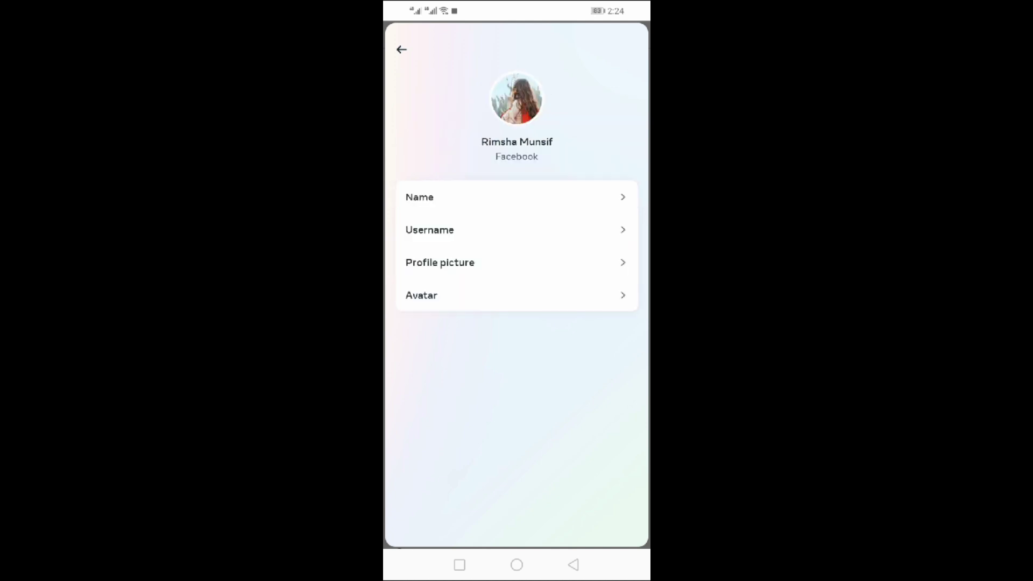
click(573, 566)
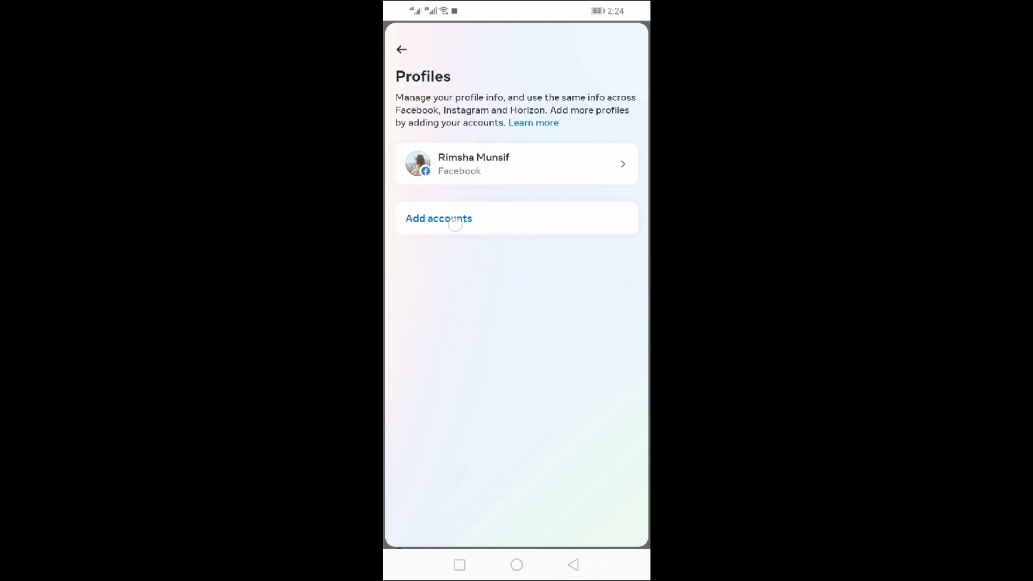
click(456, 223)
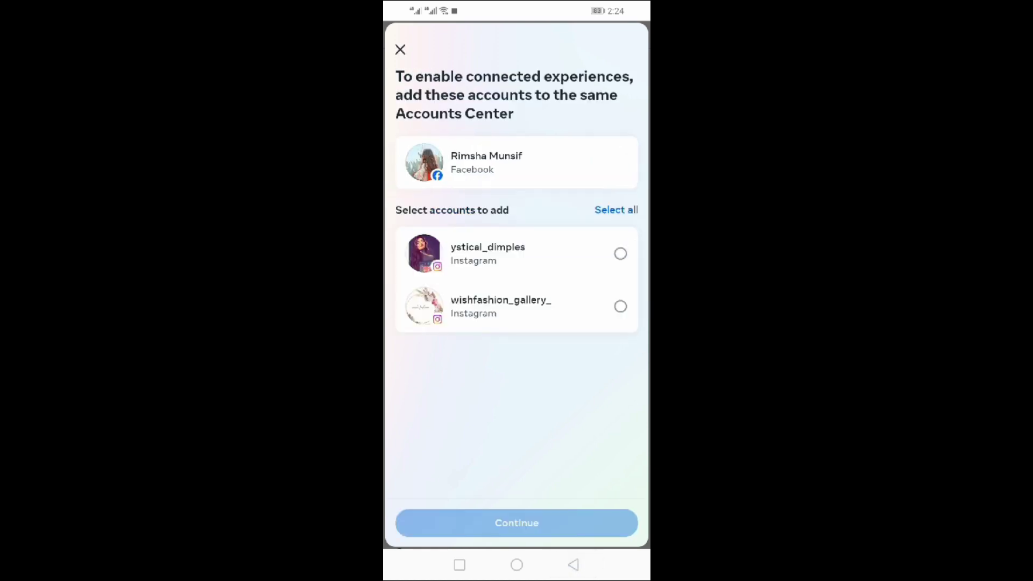
click(618, 255)
click(516, 523)
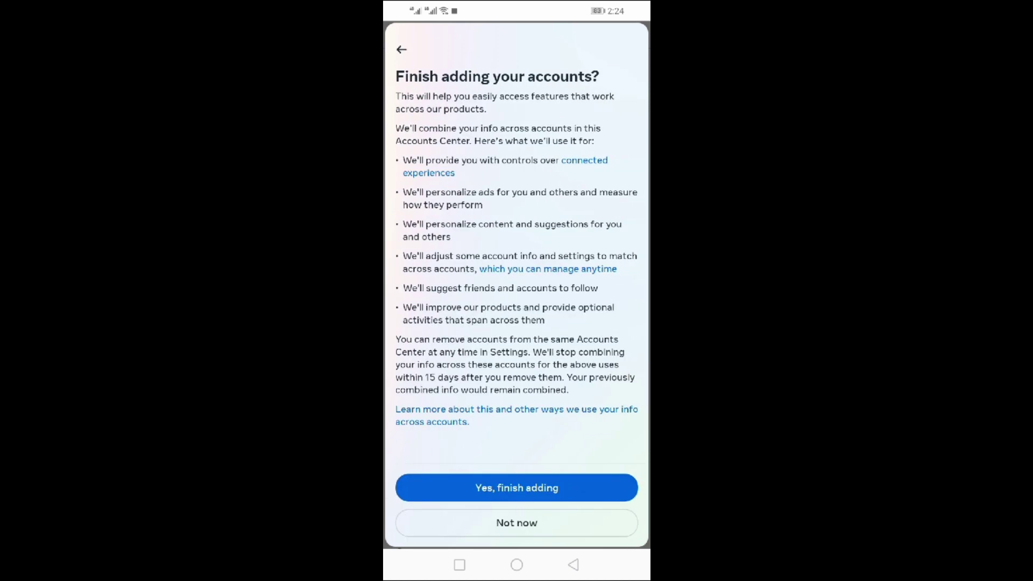
click(554, 488)
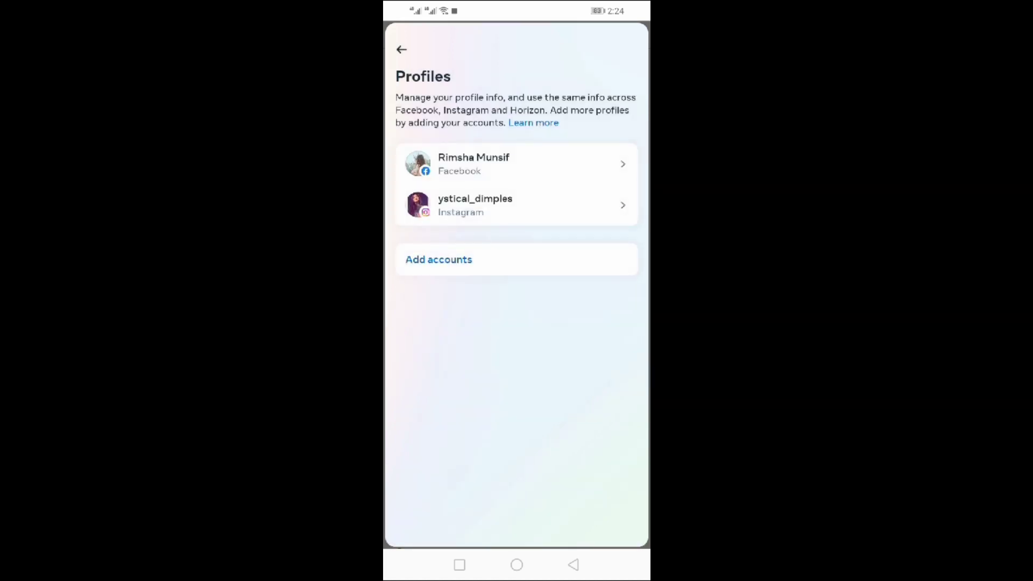
- Turn on and confirm profile info syncing between ystical_dimples and the Facebook profile
click(535, 204)
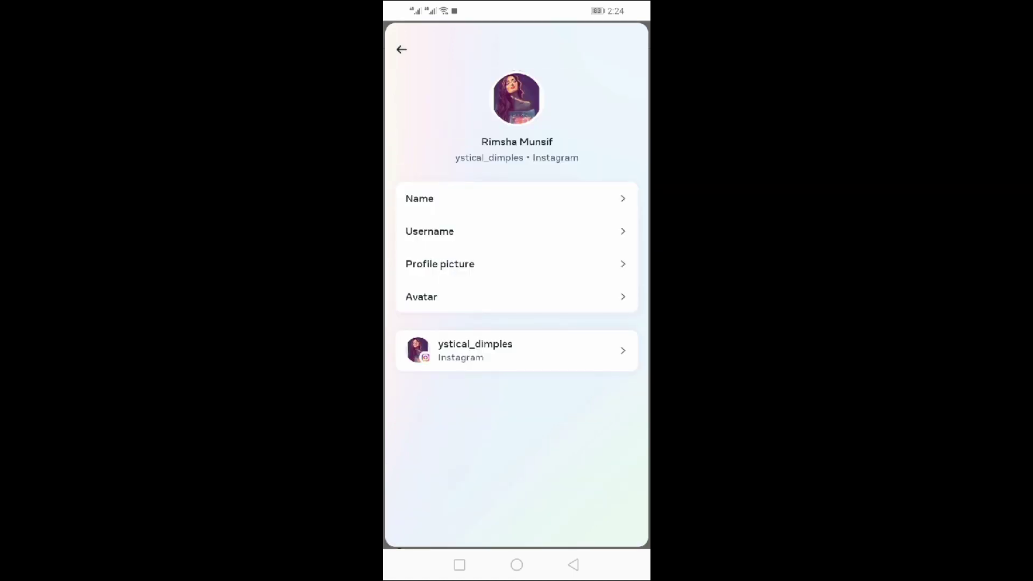
click(539, 350)
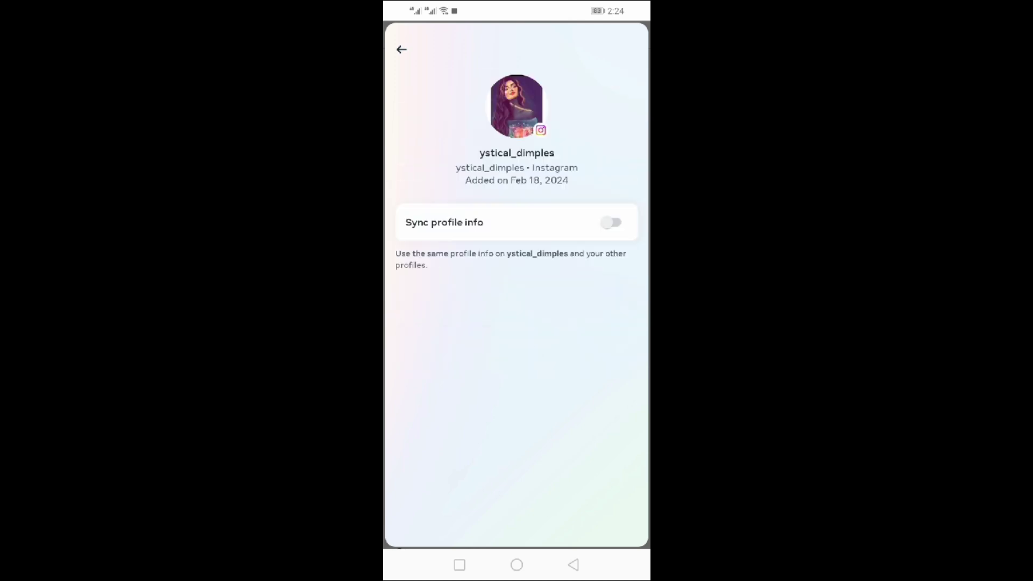
click(611, 223)
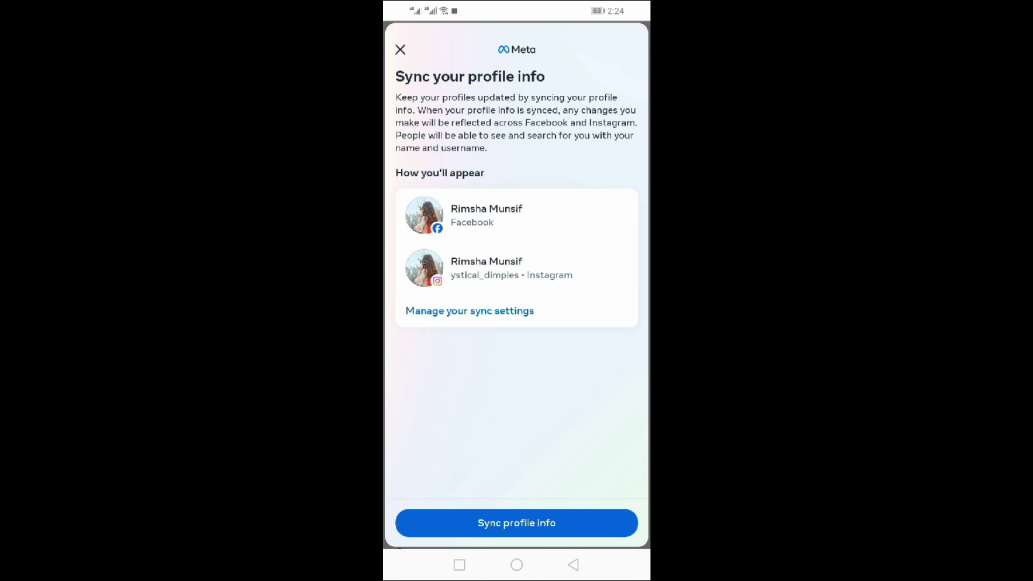
click(551, 523)
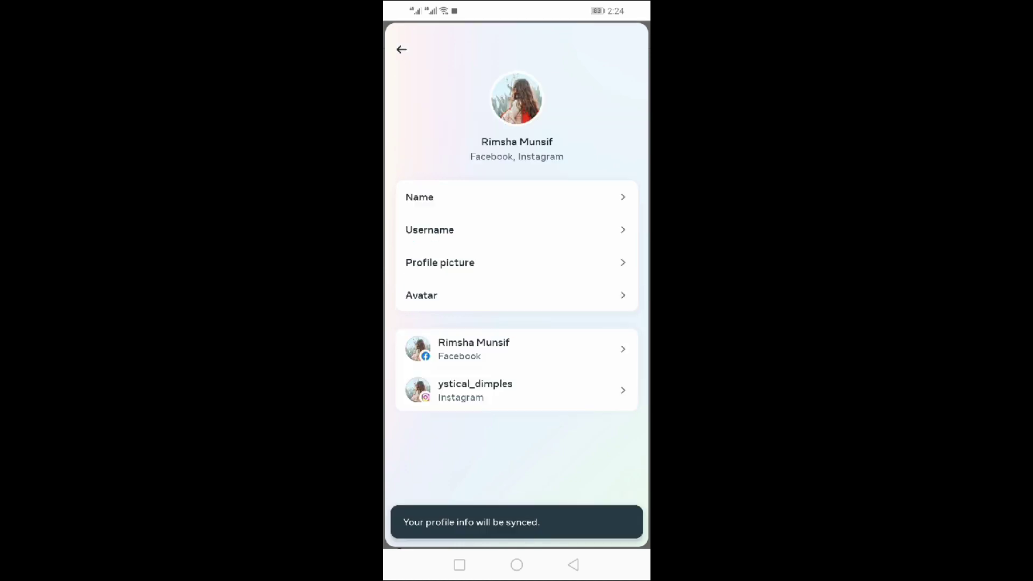
click(565, 569)
scroll(561, 489, down, 2)
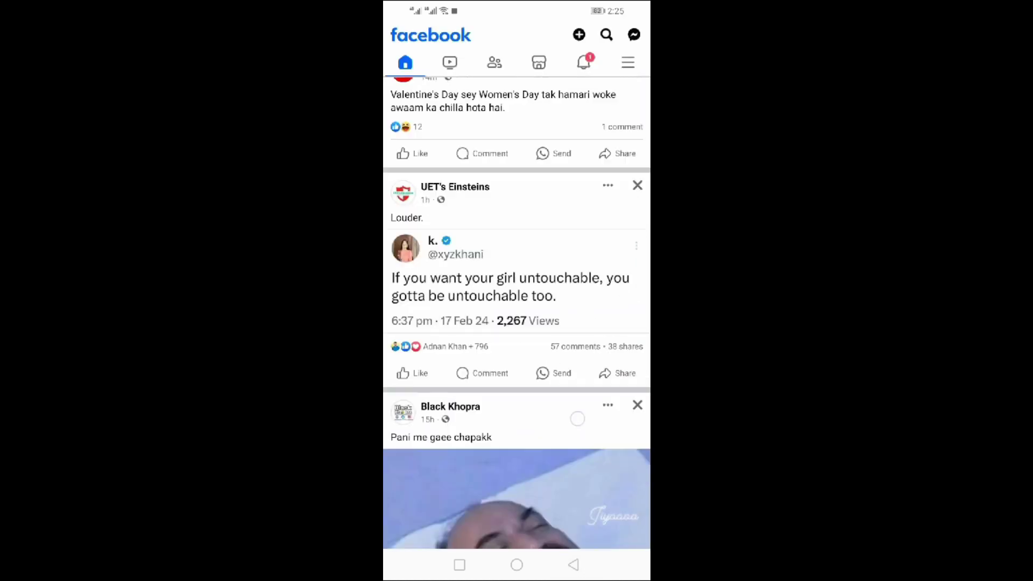
scroll(576, 418, down, 10)
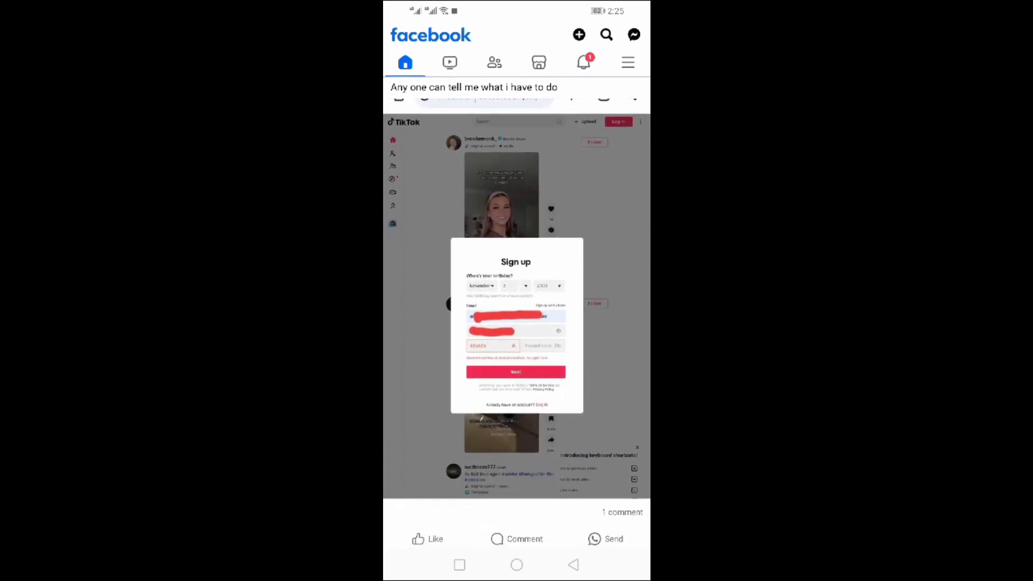
scroll(517, 315, down, 10)
scroll(517, 313, down, 2)
scroll(517, 313, down, 1)
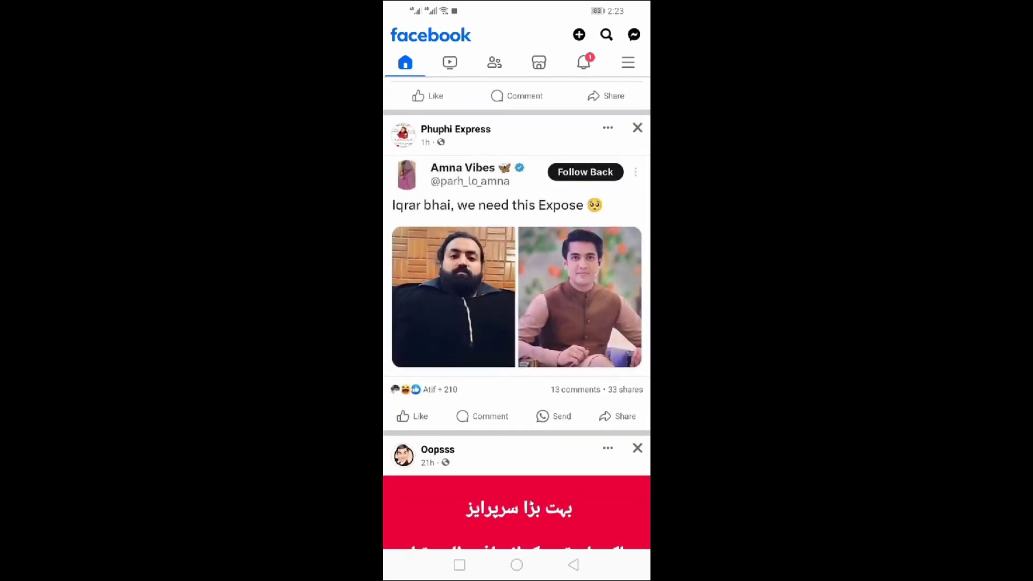
scroll(517, 313, down, 3)
scroll(517, 314, down, 1)
scroll(517, 313, down, 1)
scroll(518, 314, down, 2)
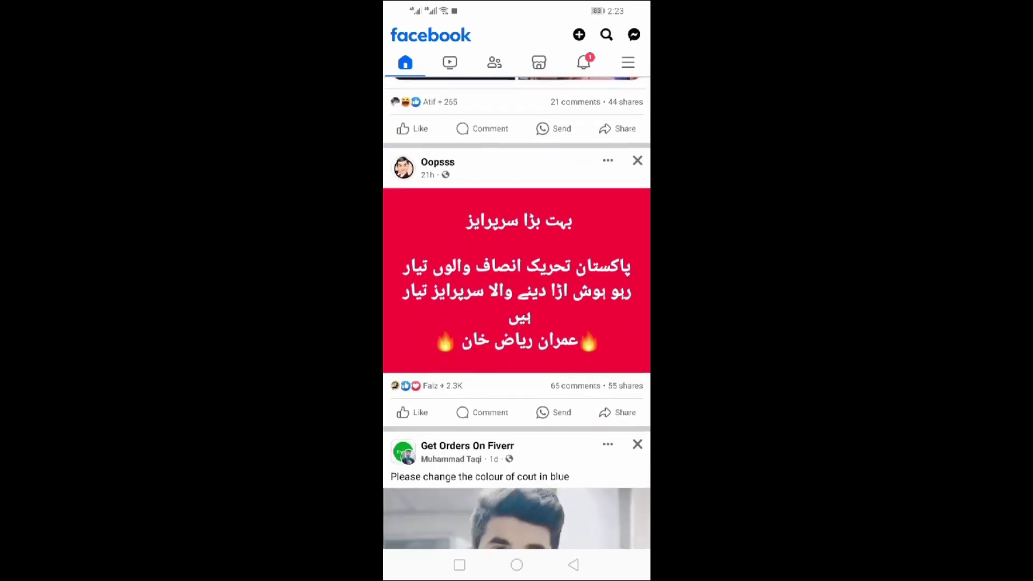